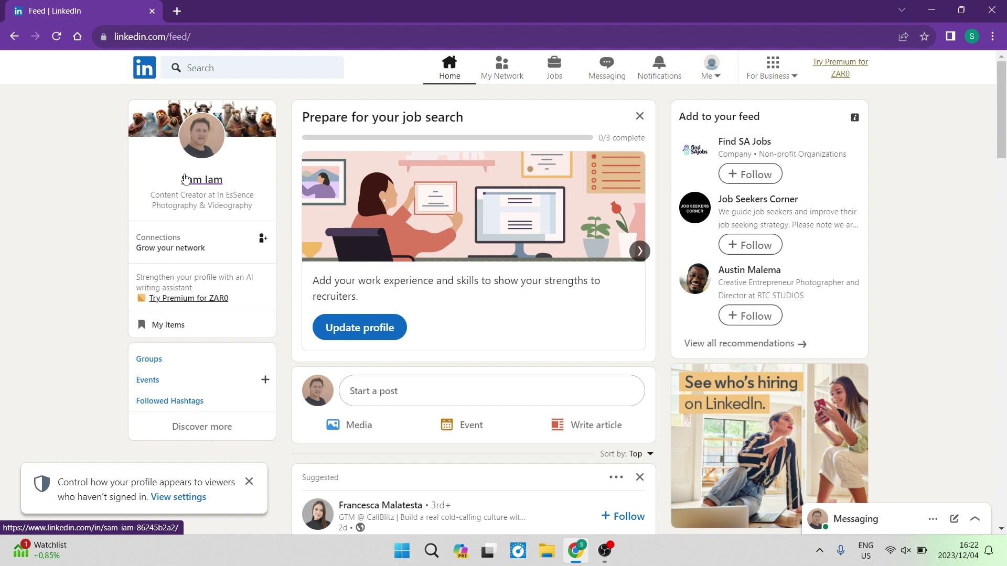
Step: Go from the Me menu to your own profile and scroll to the headline details
left_click(713, 79)
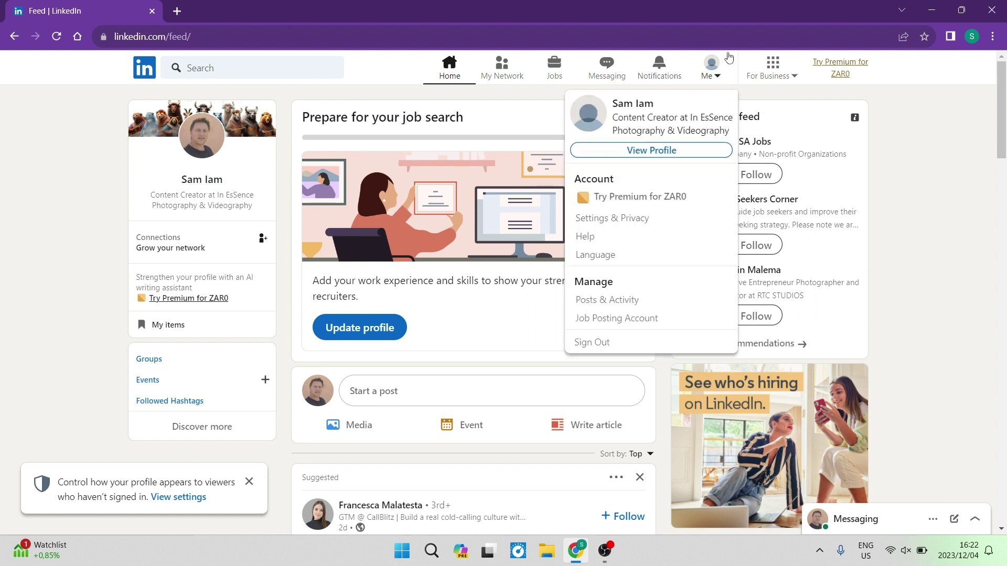
left_click(646, 152)
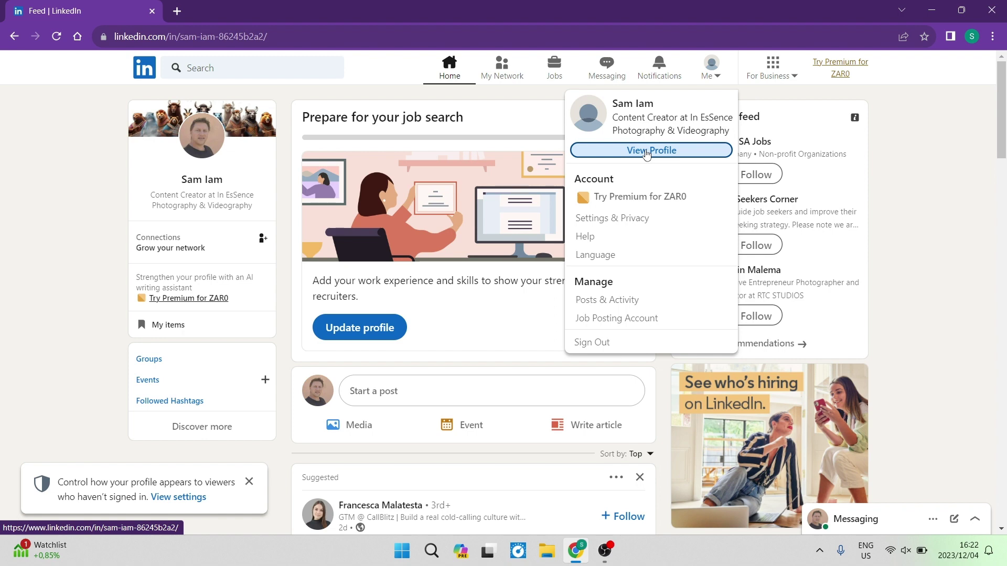
scroll(299, 296, "down", 1)
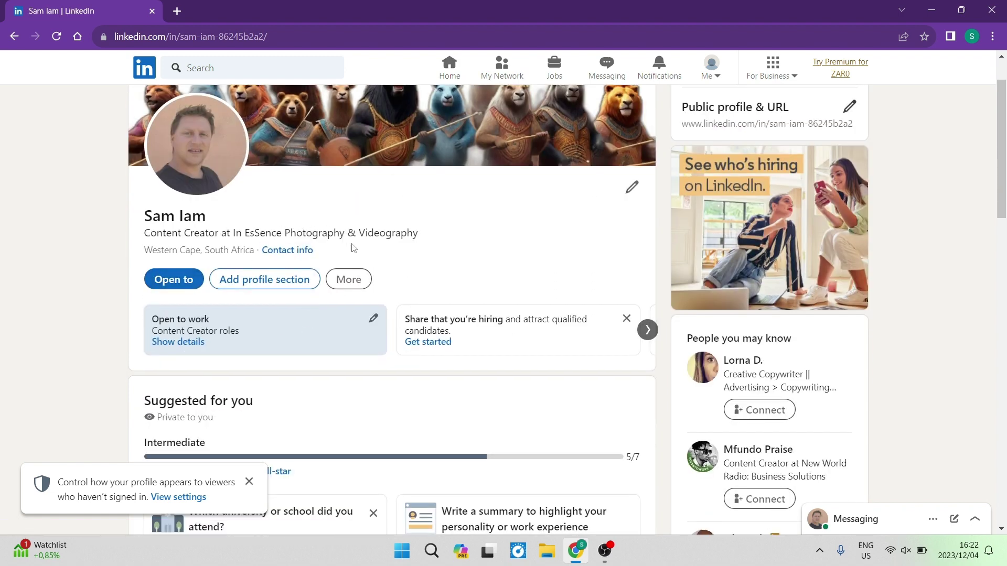
Step: Open the Add license or certification form via Add profile section, Core, then Recommended
left_click(281, 282)
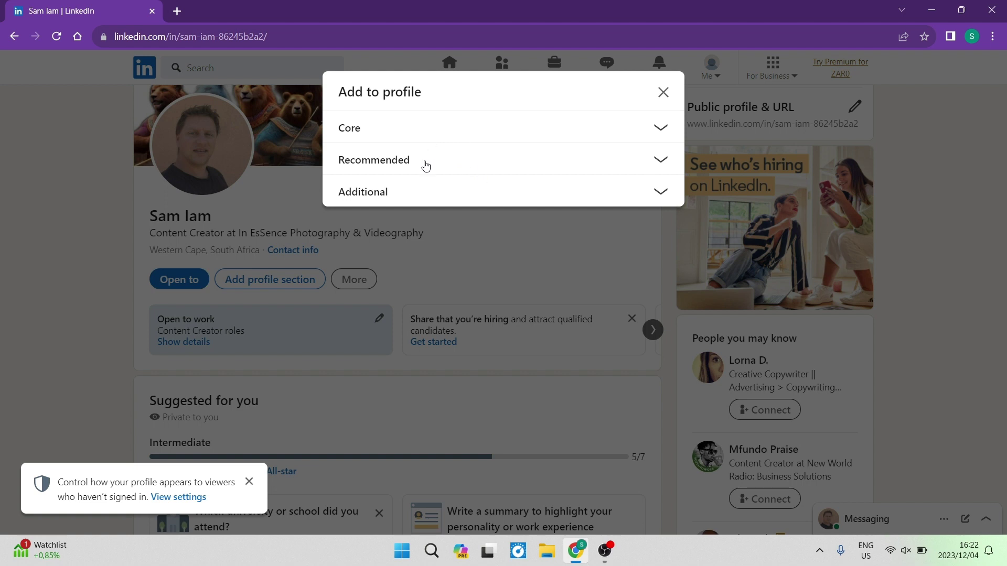
left_click(441, 136)
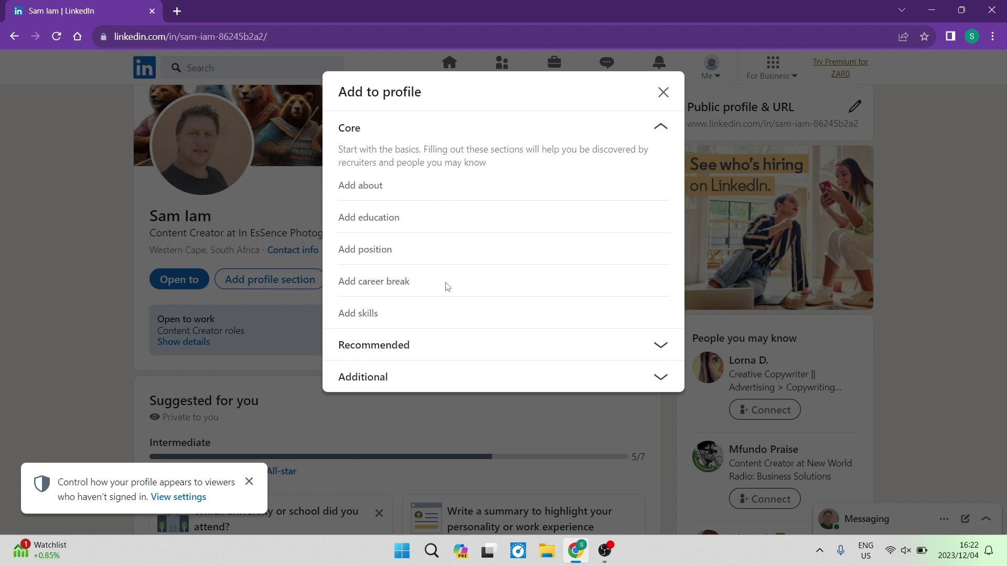
left_click(448, 344)
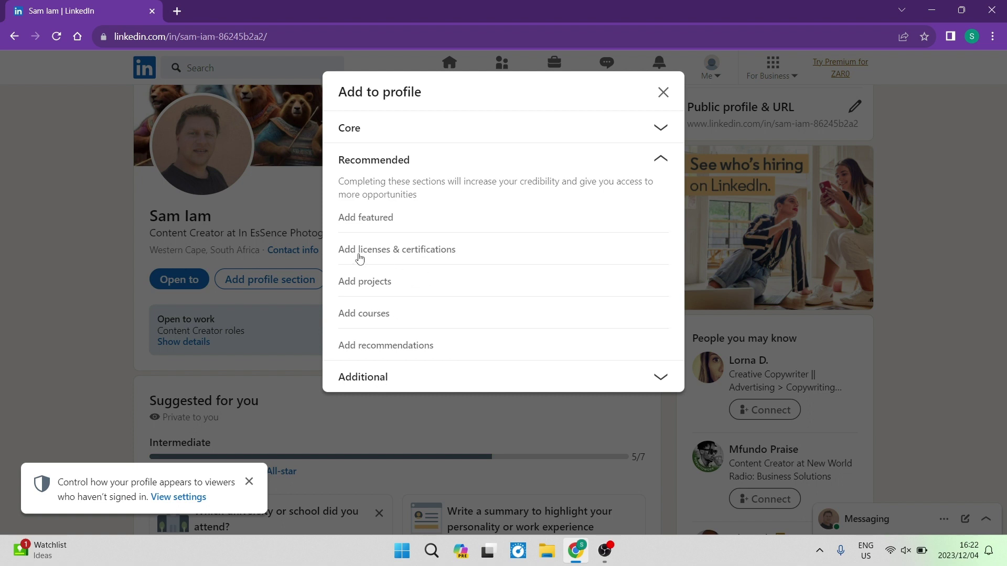
left_click(385, 257)
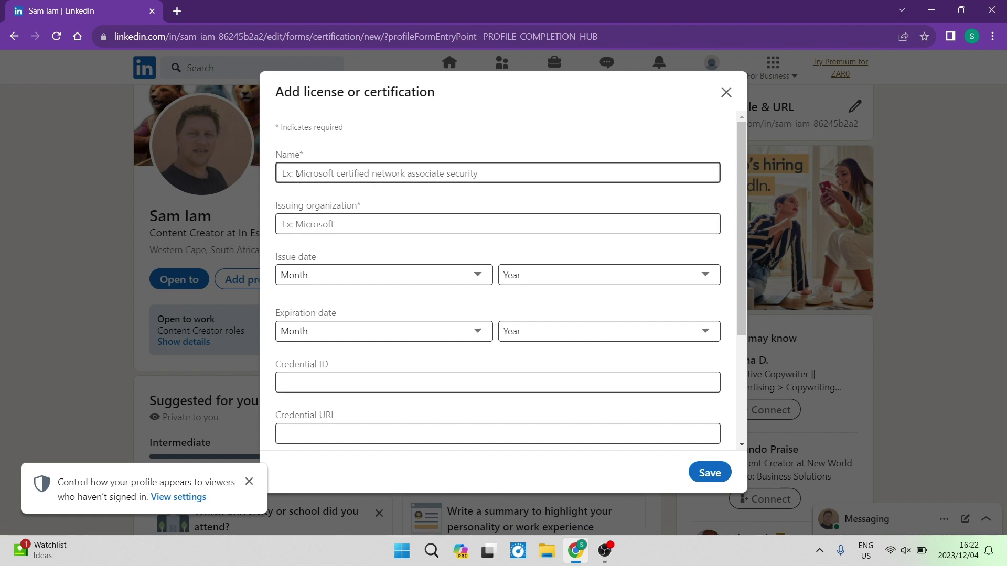
Step: Set the certification name to 'Video Engineer' from the suggestions
left_click(319, 174)
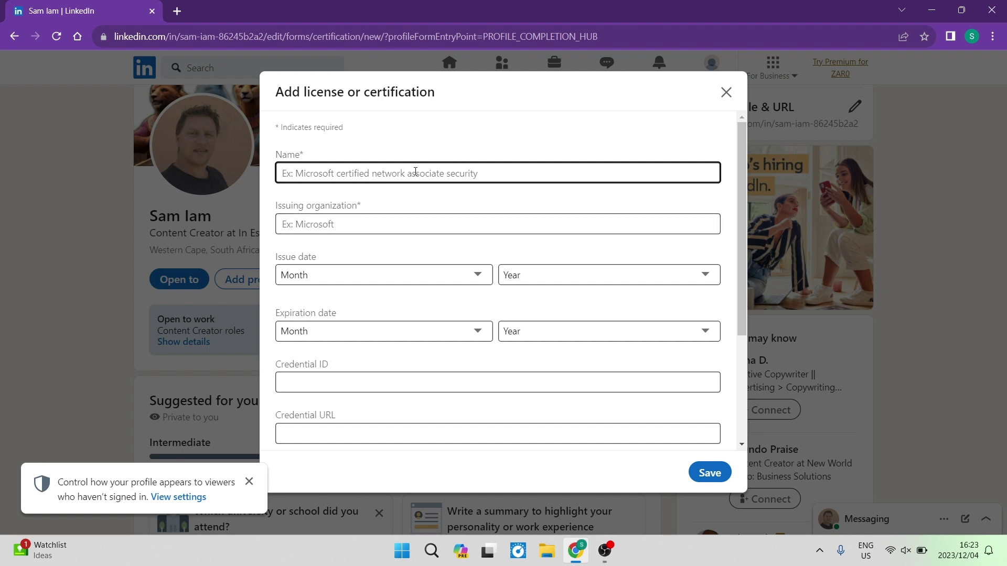
type("vide")
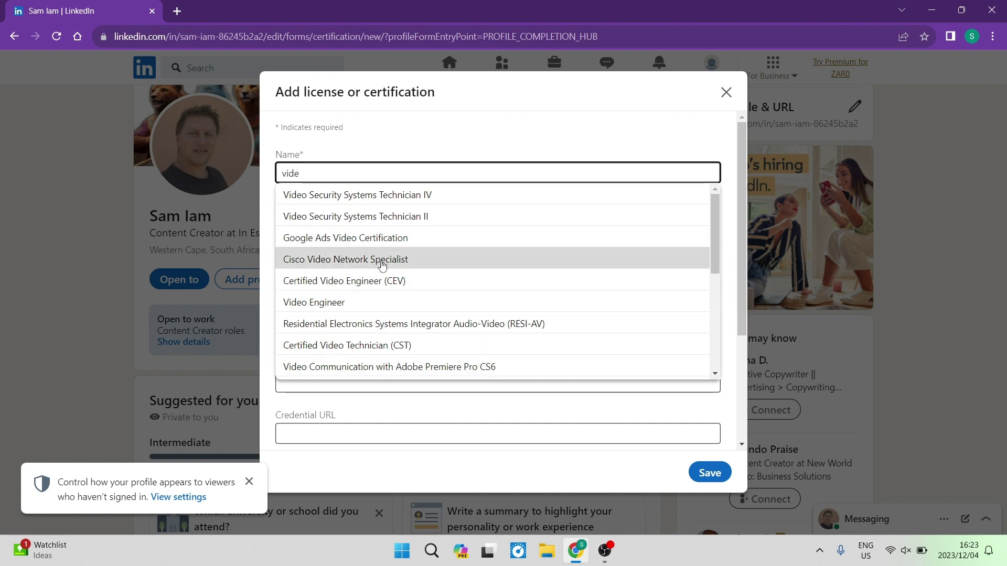
left_click(383, 307)
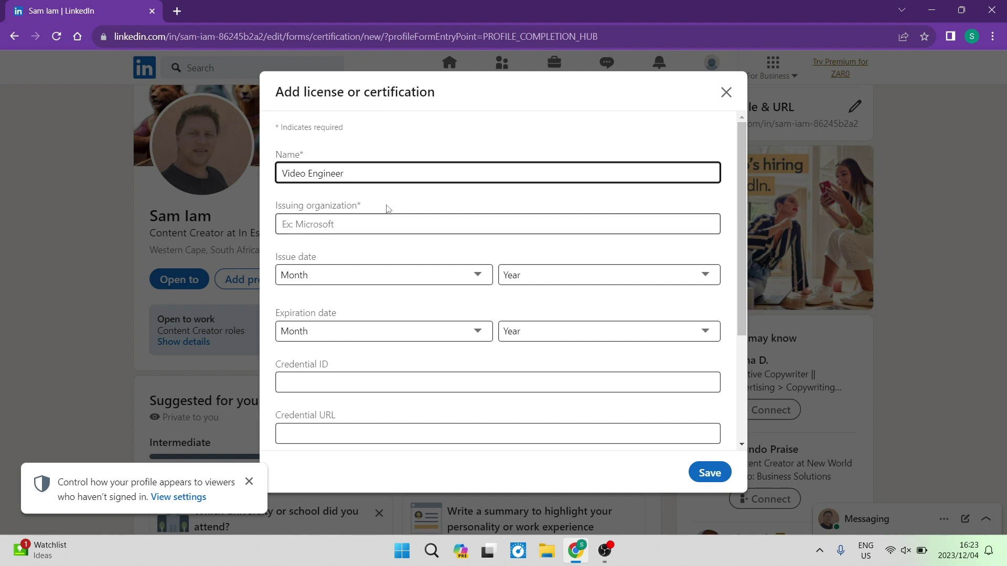
Step: Set the issuing organization to In EsSence Photography & Videography
left_click(373, 224)
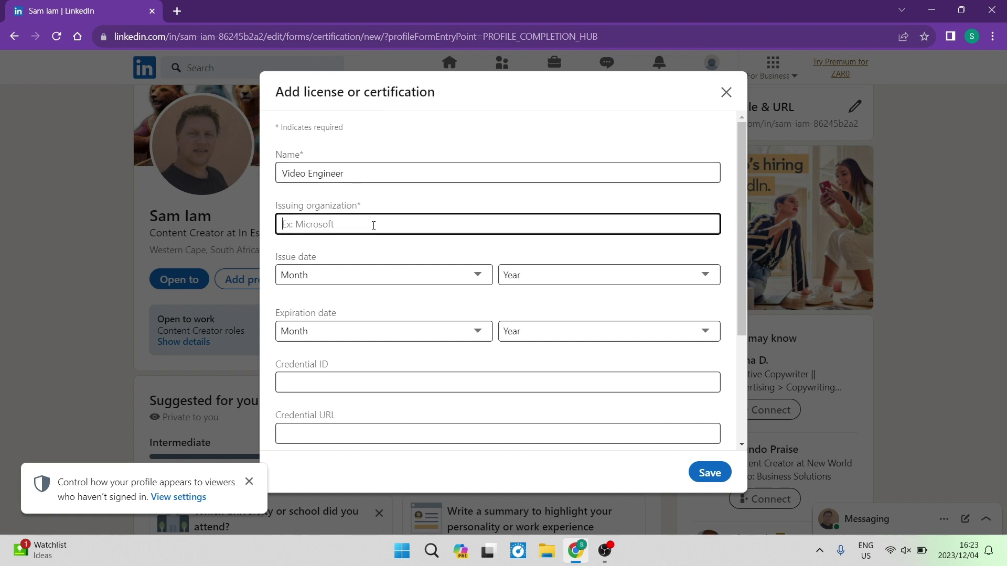
type("in esse")
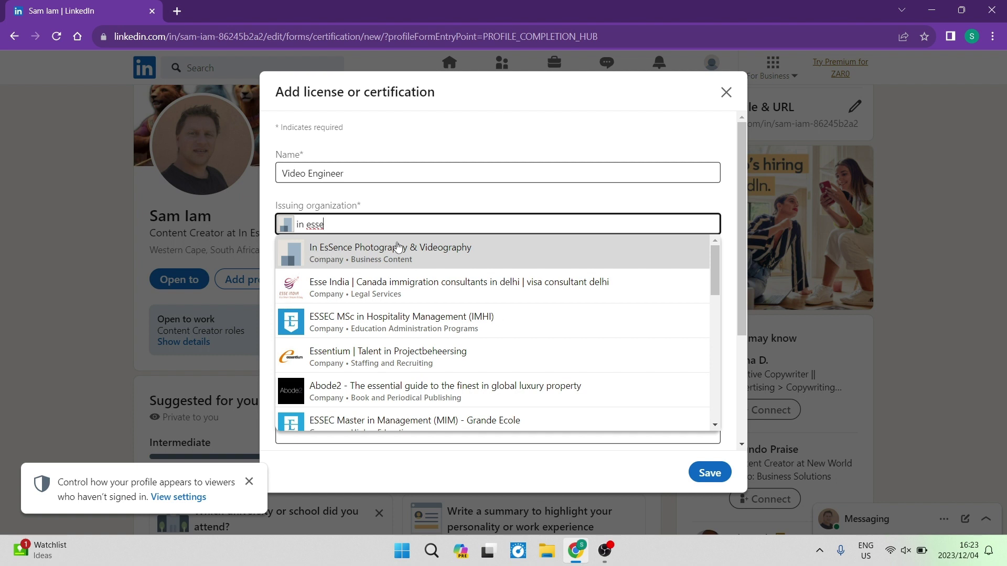
left_click(520, 257)
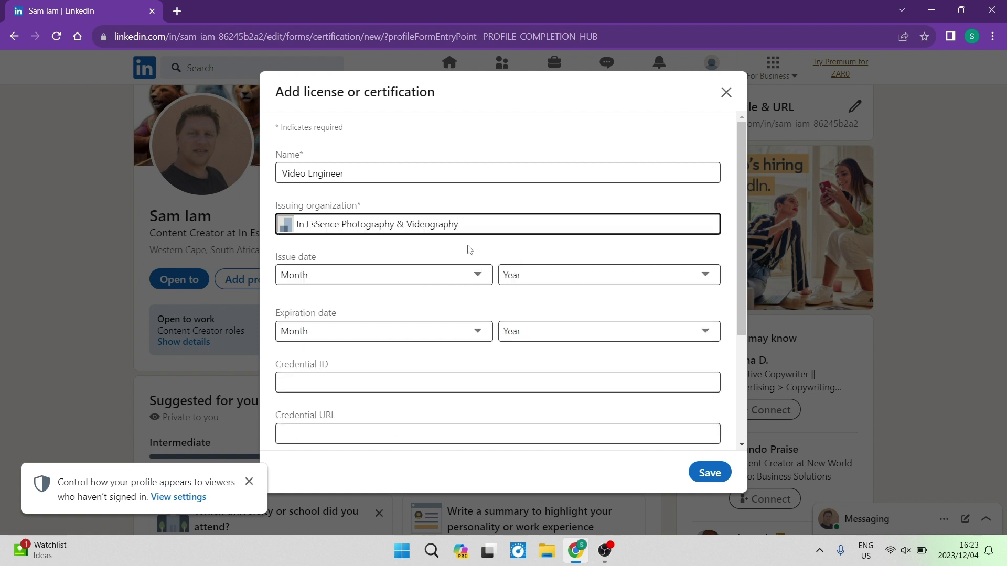
Step: Set the issue date to March 2020 and leave the expiration month unset
left_click(366, 284)
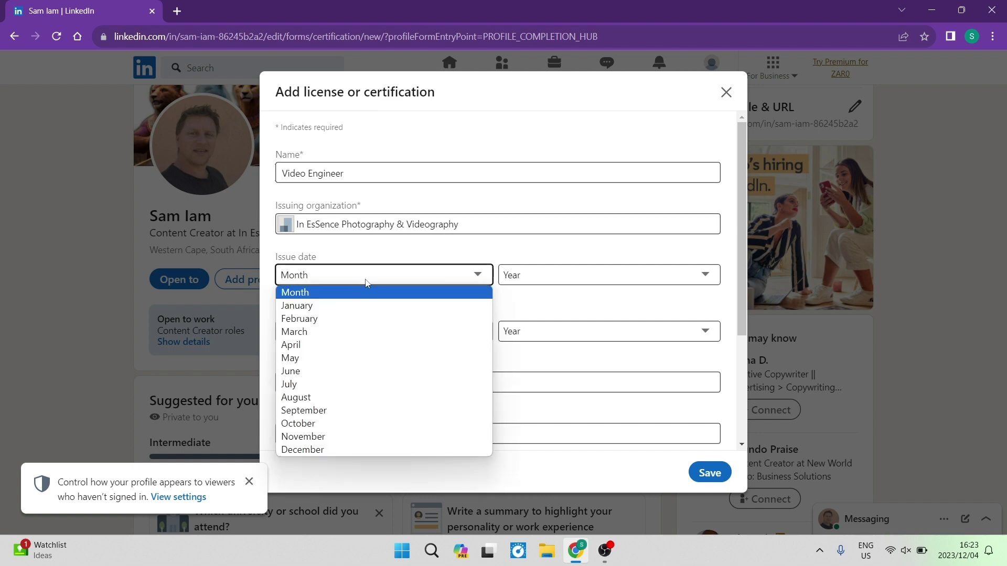
left_click(342, 333)
left_click(545, 278)
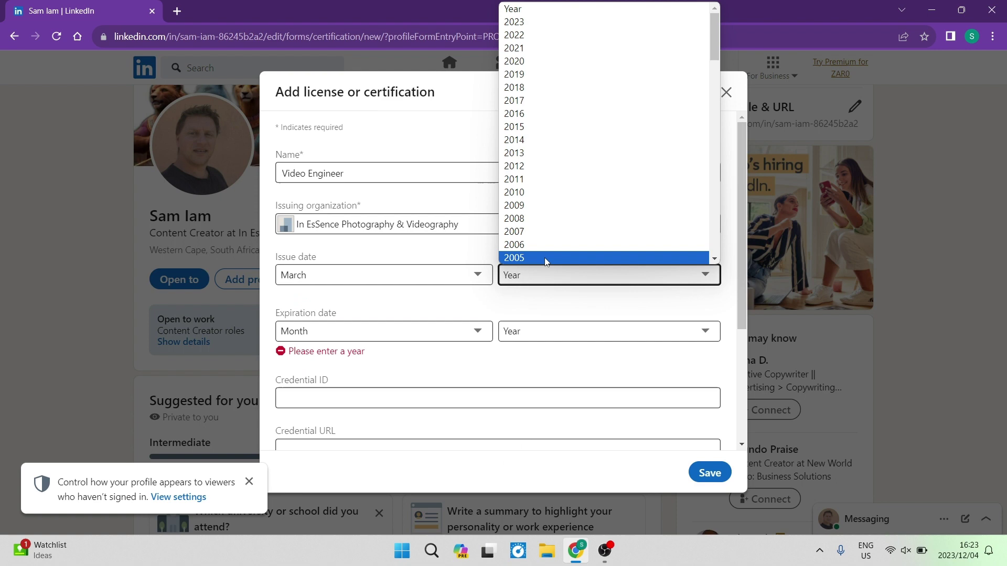
left_click(566, 58)
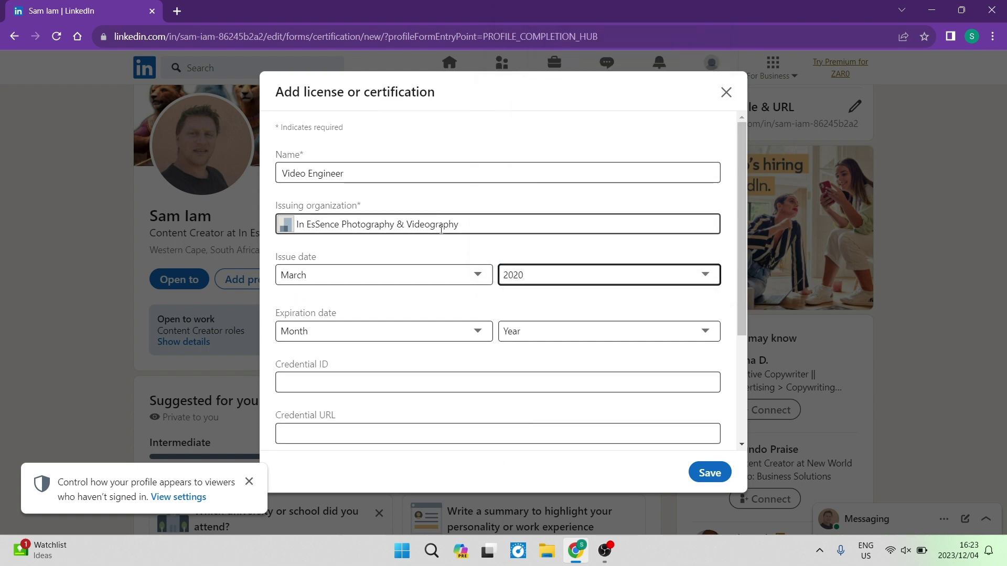
left_click(363, 331)
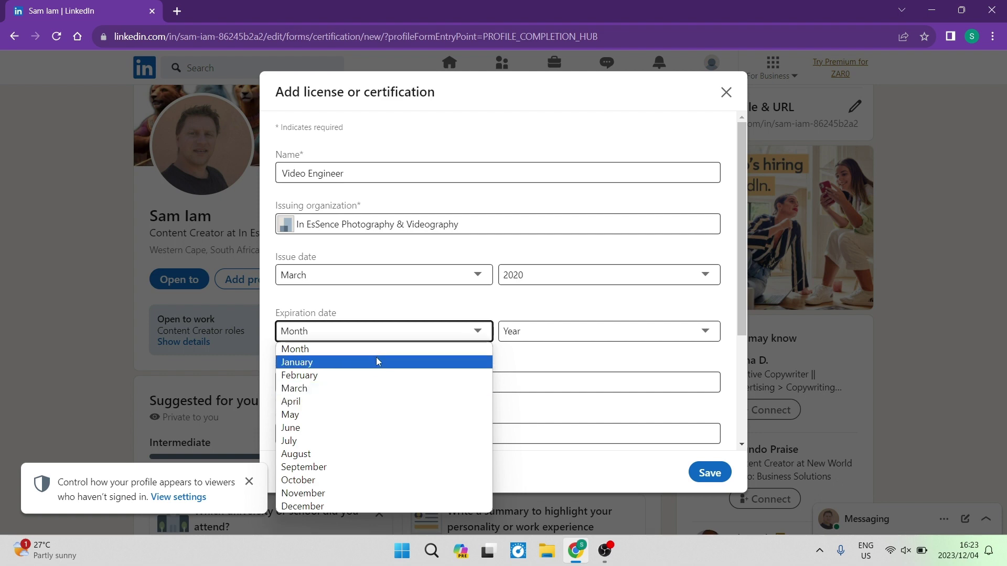
left_click(386, 312)
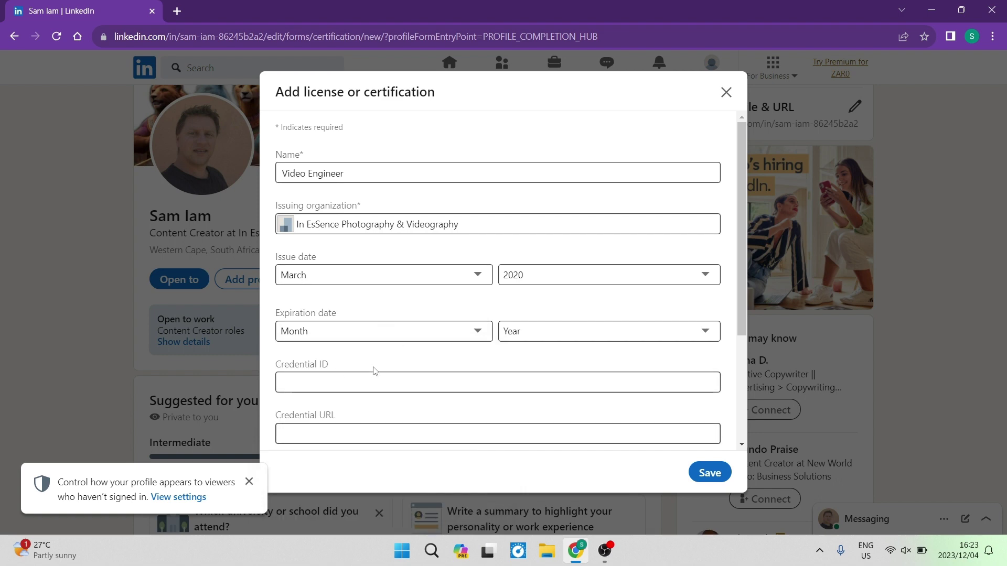
Step: Move through the Credential ID and Credential URL fields, leaving them empty
scroll(418, 329, "down", 3)
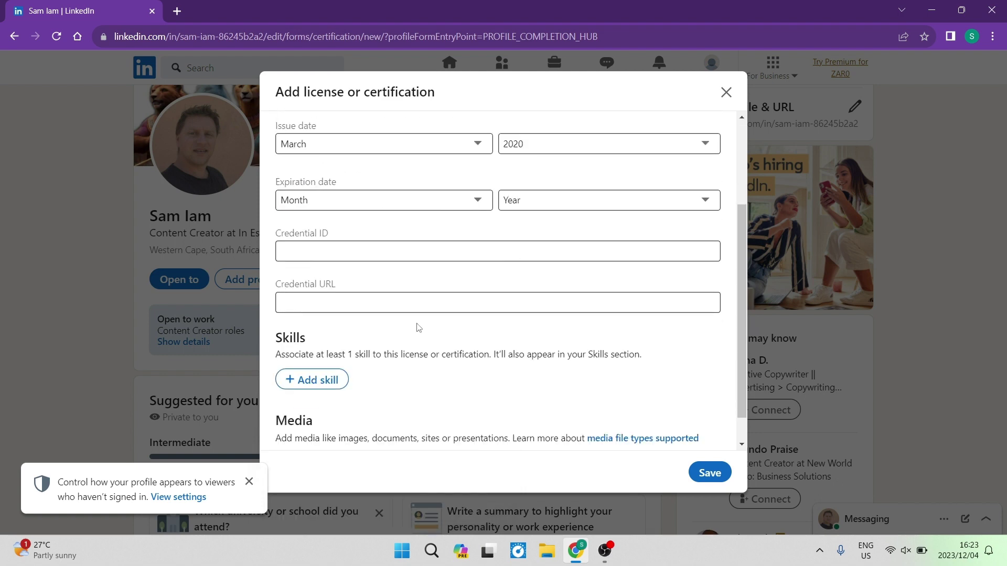
left_click(306, 244)
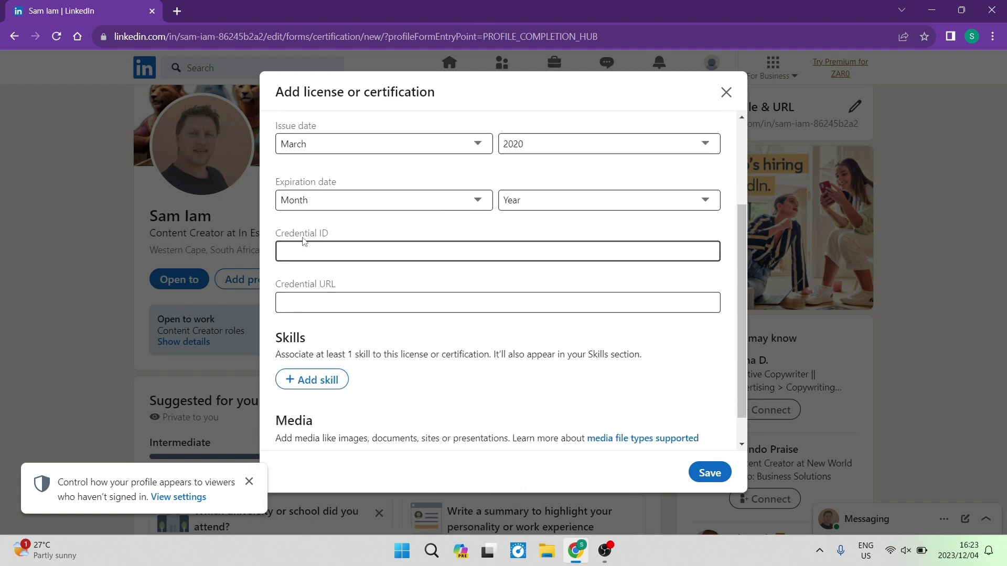
left_click(339, 251)
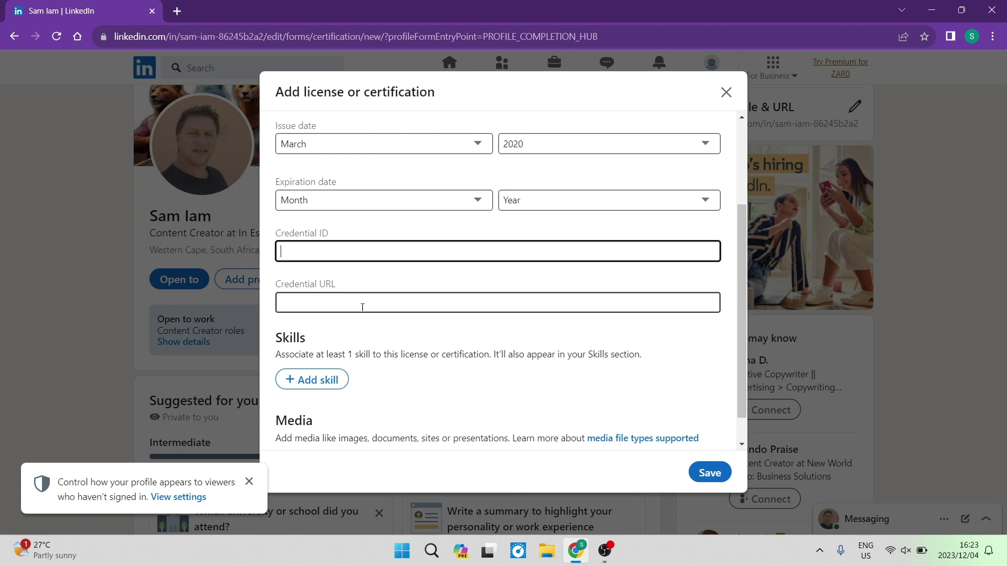
left_click(380, 300)
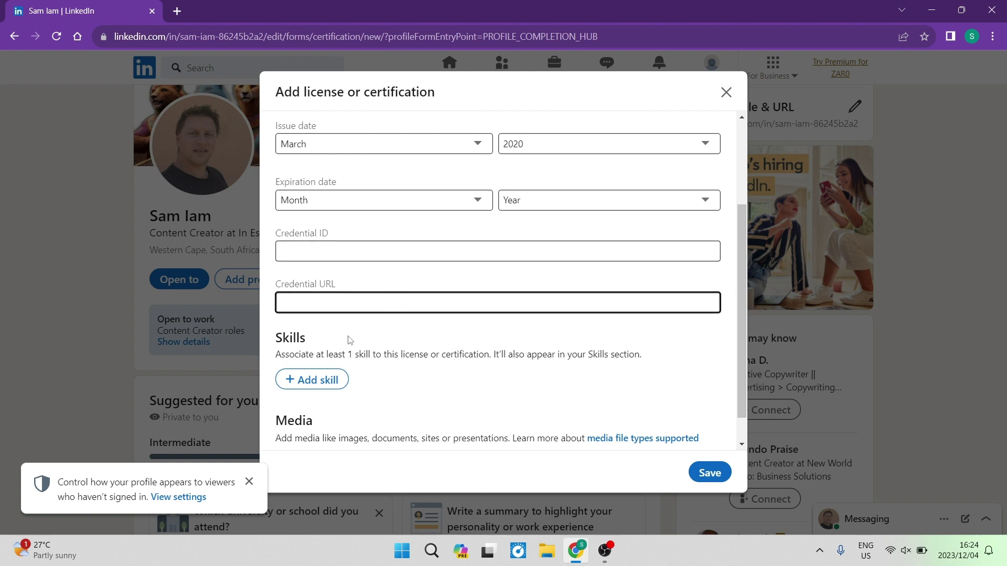
scroll(379, 363, "down", 1)
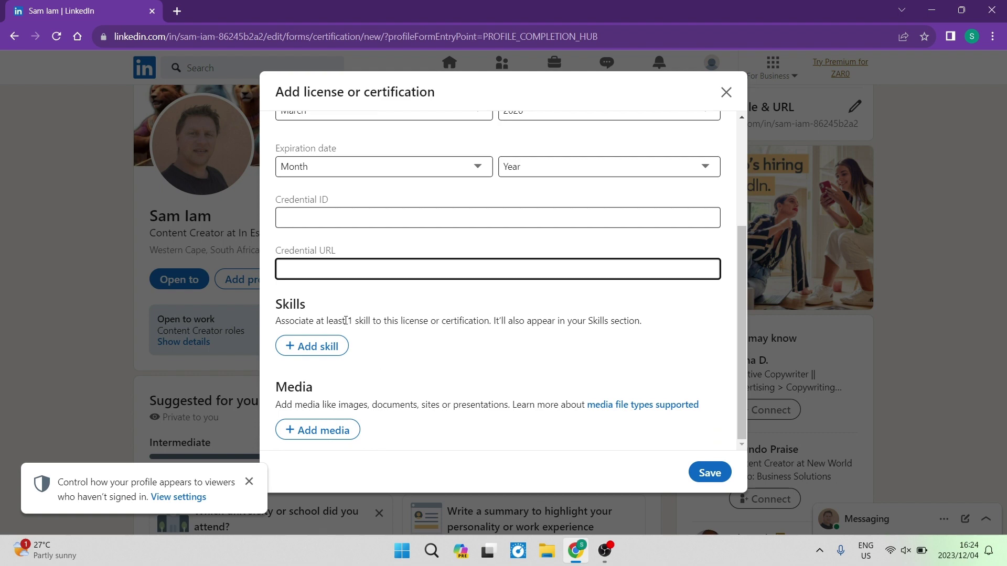
Step: Add Video Production as the first skill after searching 'video'
scroll(353, 206, "up", 3)
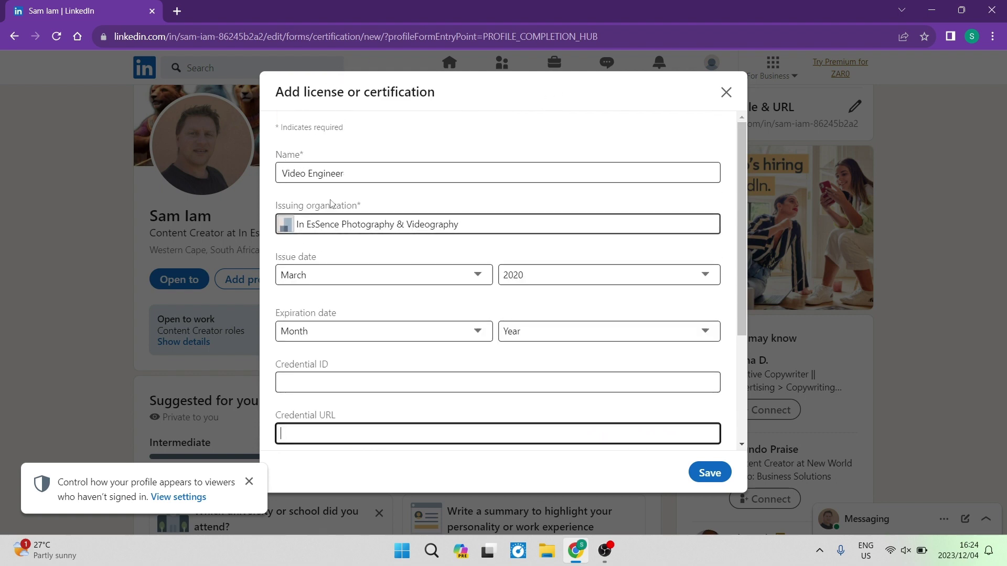
scroll(367, 209, "down", 3)
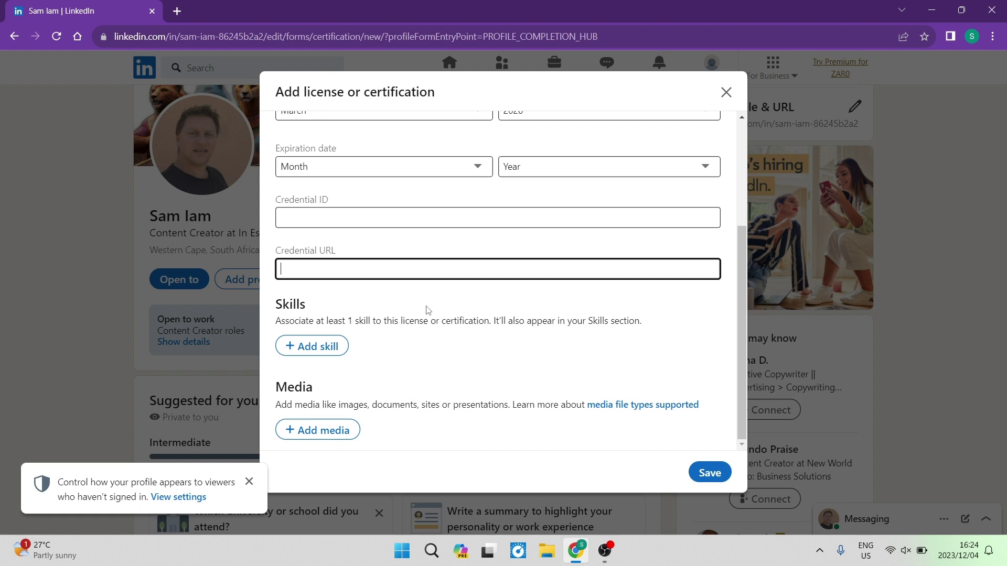
left_click(321, 346)
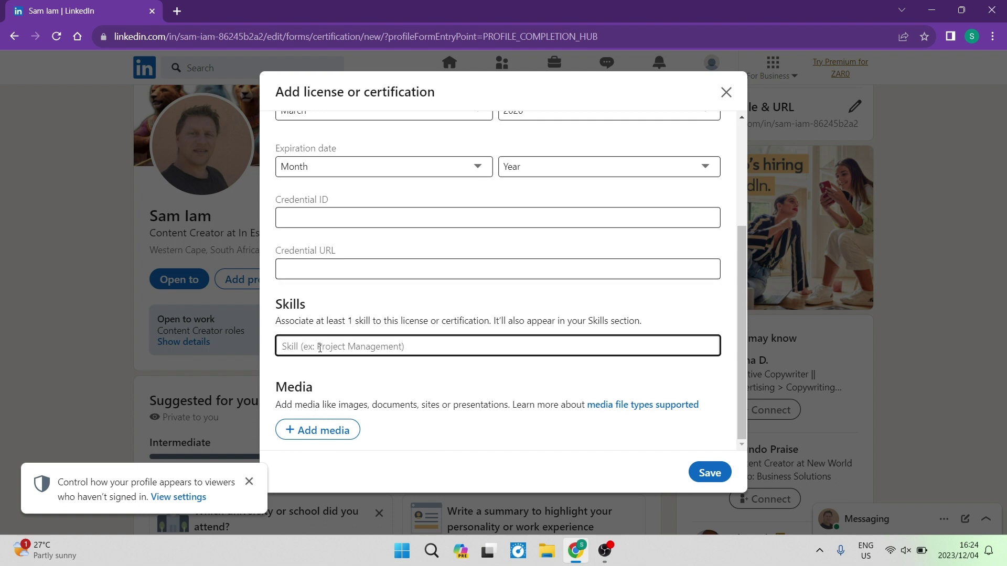
type("vi")
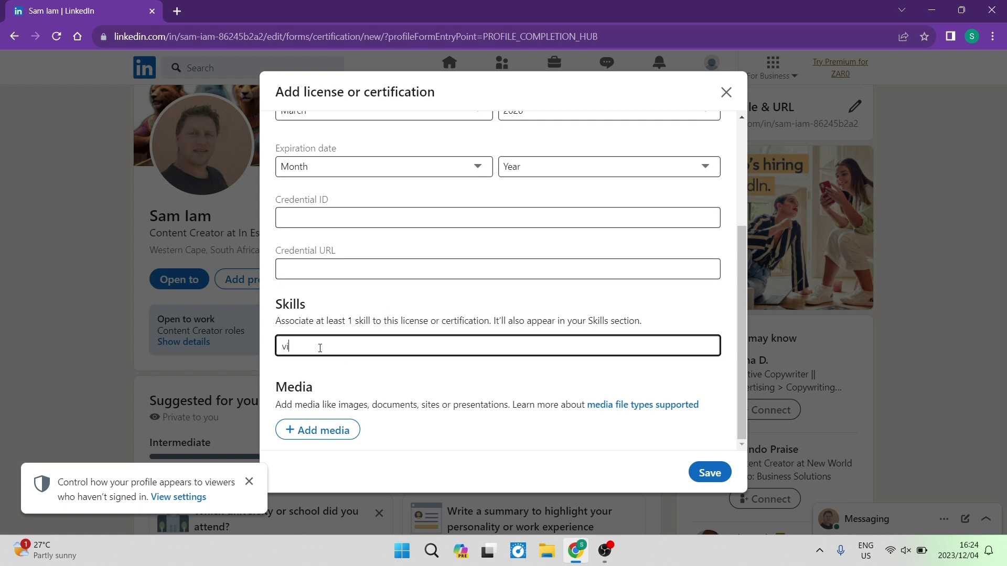
type("deo")
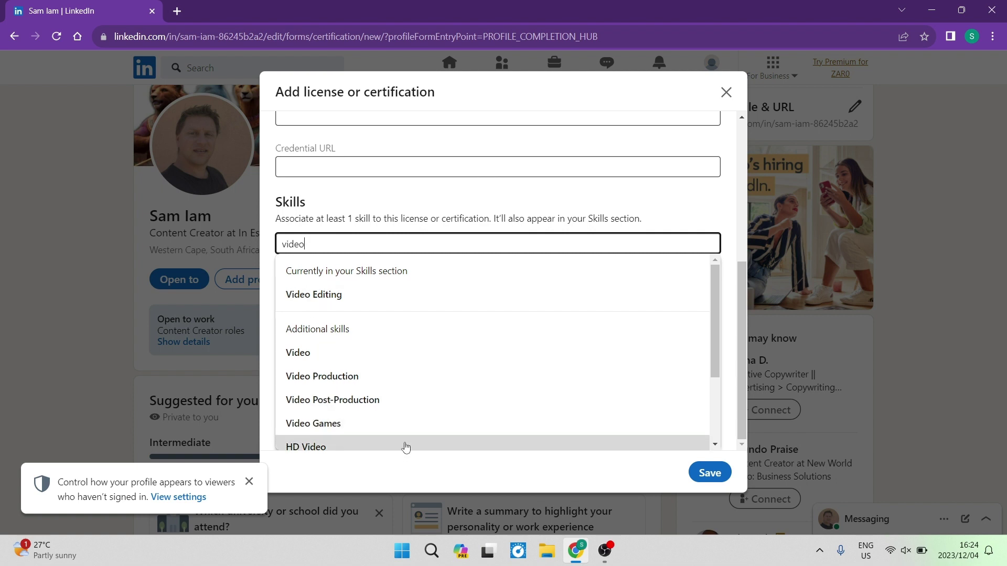
left_click(377, 387)
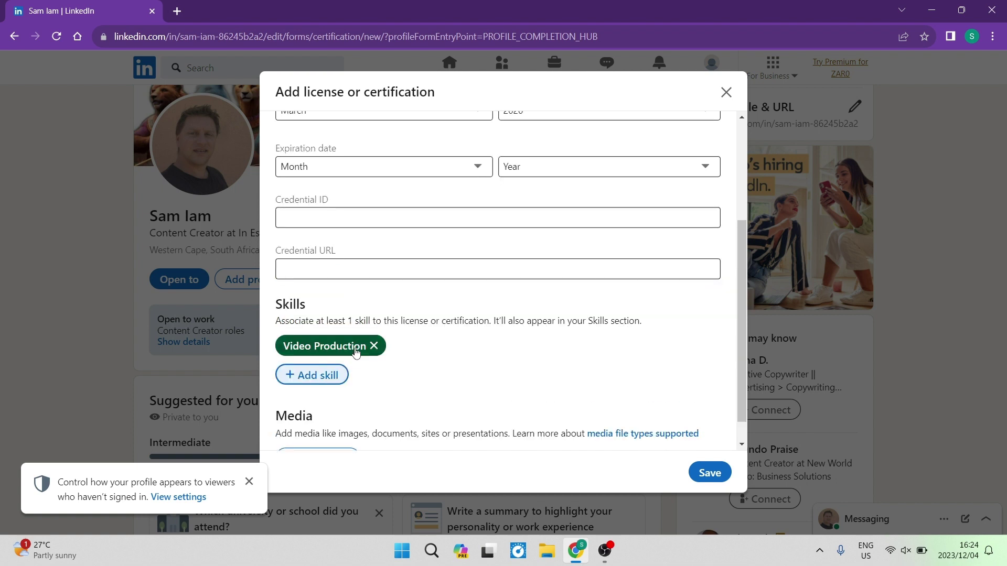
Step: Add Video Post-Production as the second skill after searching 'video'
left_click(322, 377)
type("vid")
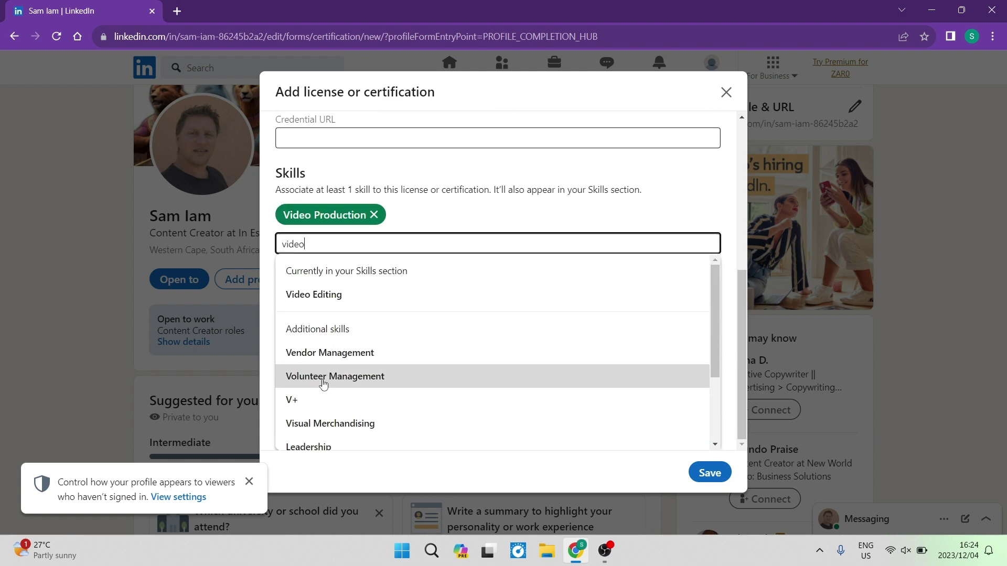
type("eo")
scroll(402, 219, "up", 6)
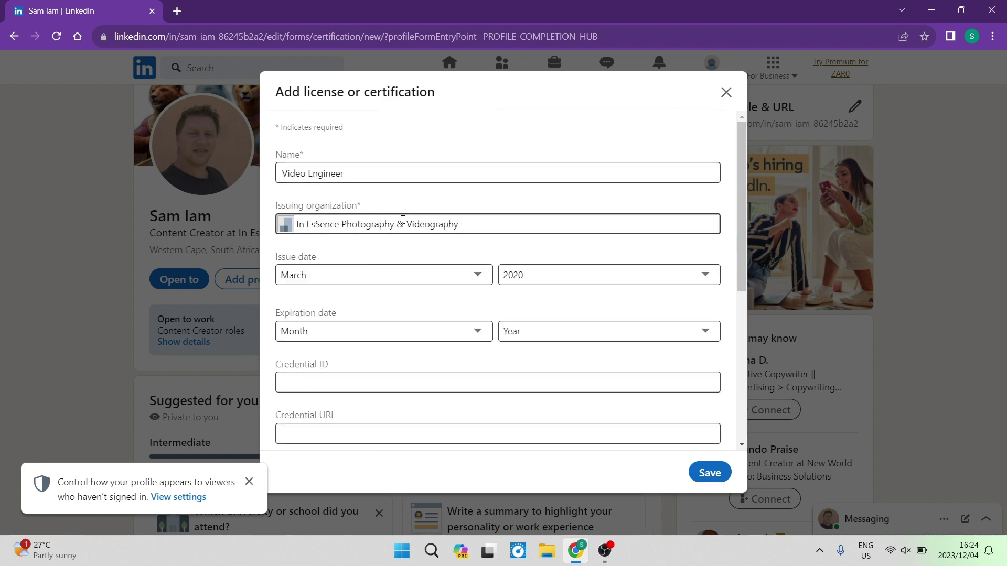
scroll(403, 219, "down", 6)
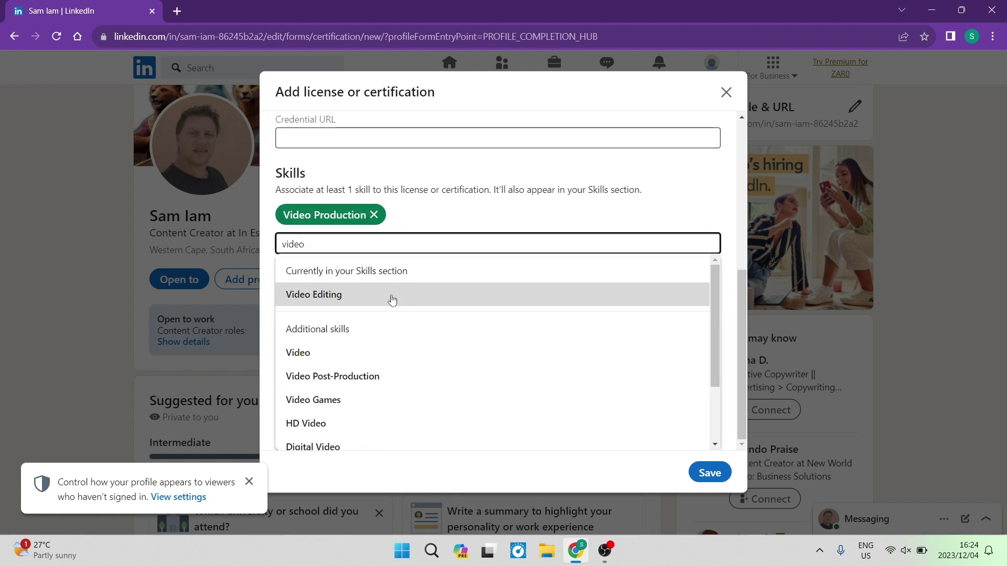
left_click(404, 377)
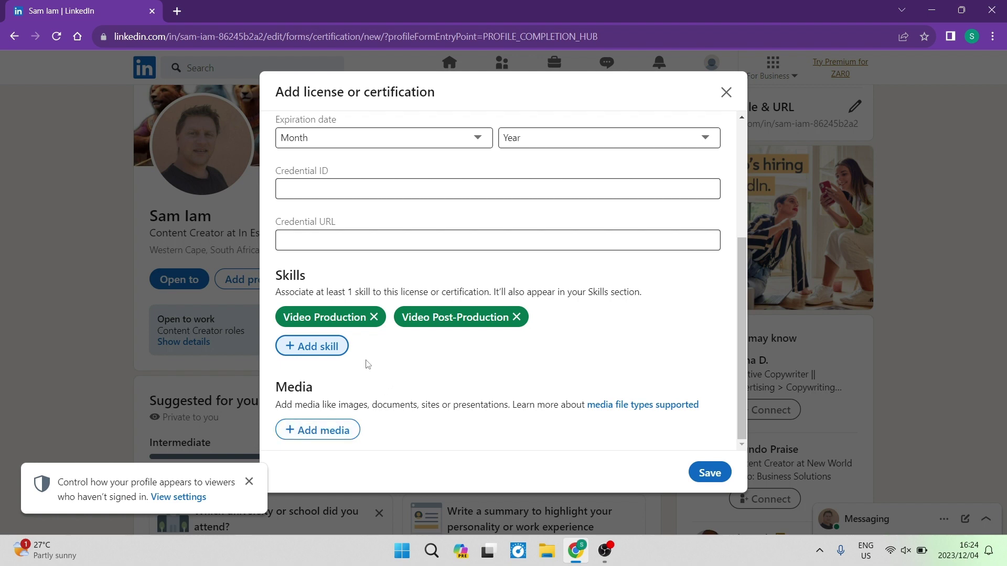
Step: Review the filled-in form, including the Video Engineer name, before saving
scroll(366, 363, "up", 5)
left_click(374, 165)
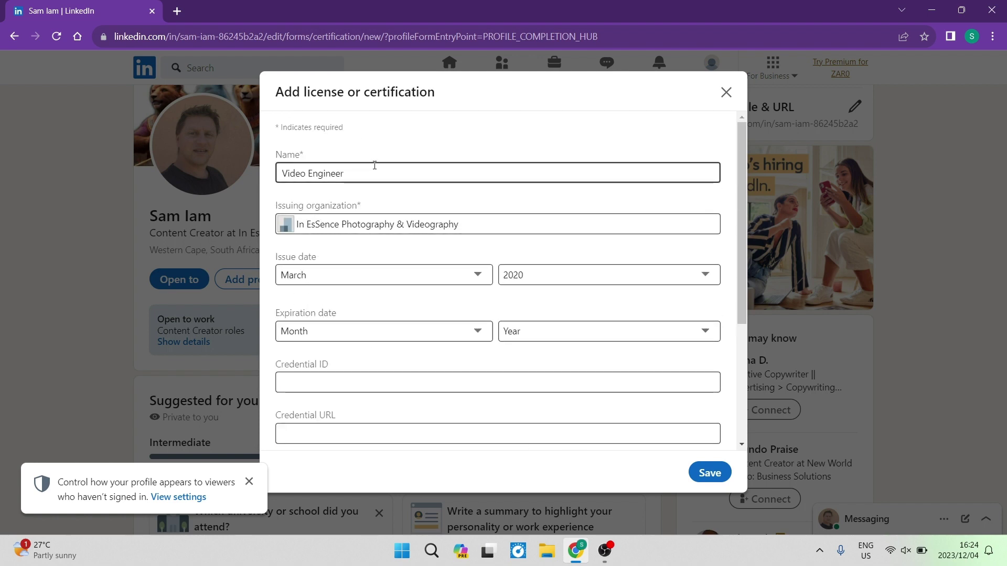
scroll(380, 181, "down", 4)
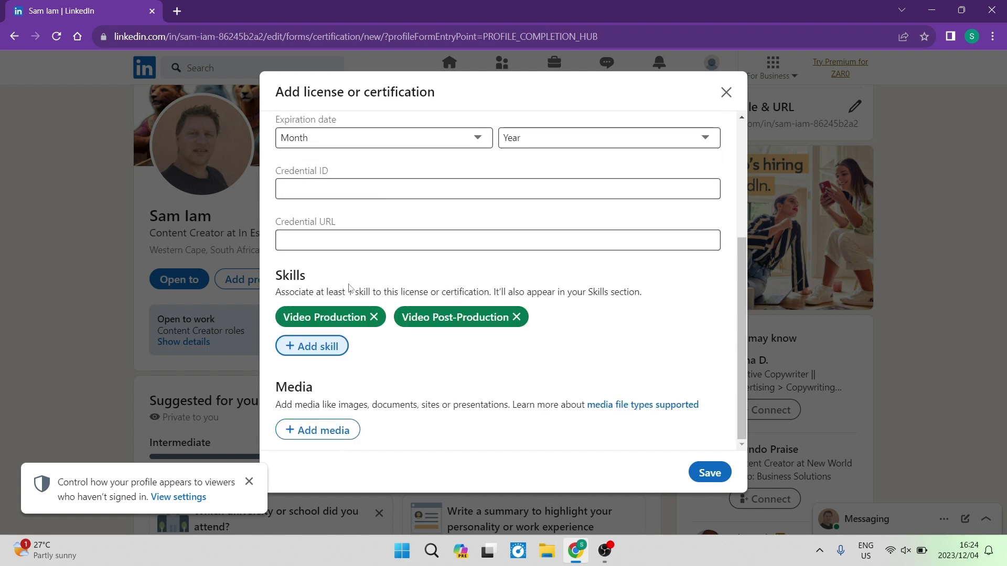
scroll(433, 247, "up", 5)
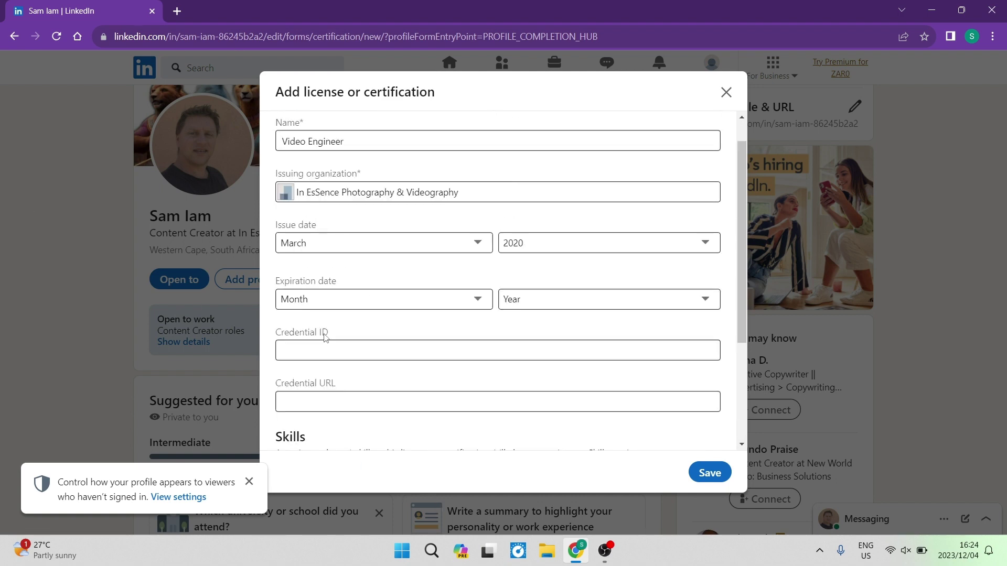
scroll(470, 289, "down", 5)
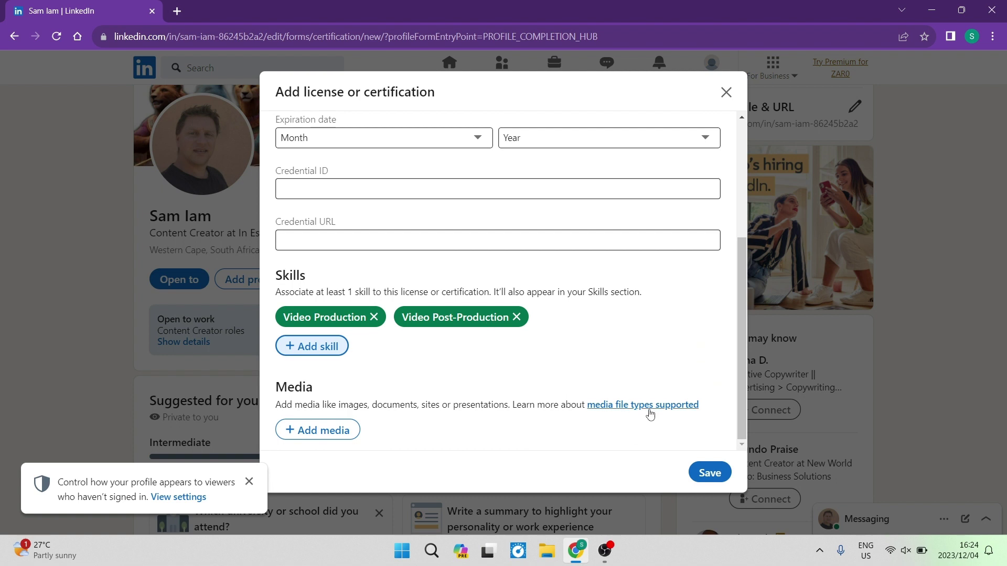
Step: Save the certification, skip sharing, and scroll down to Licenses & certifications
left_click(716, 480)
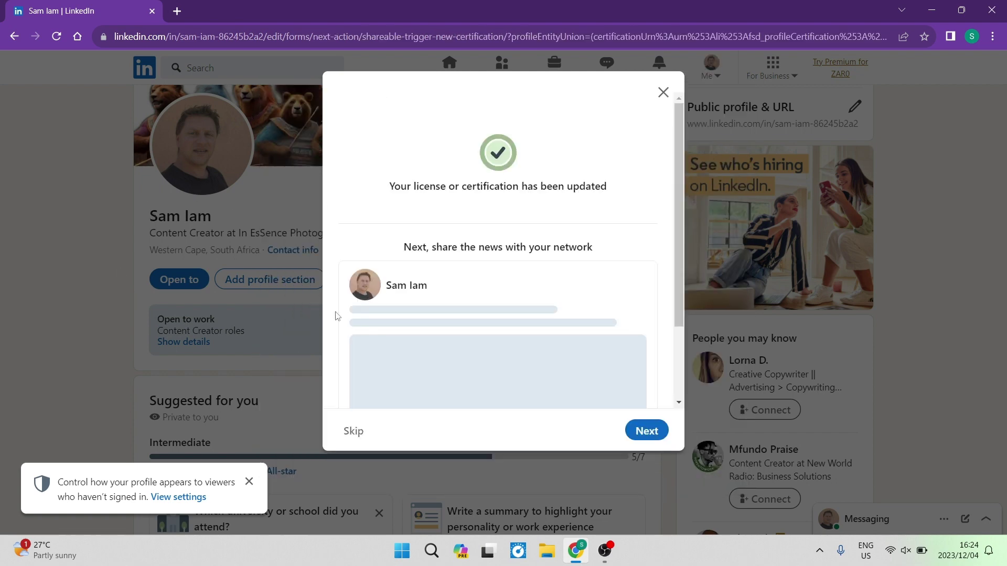
left_click(663, 92)
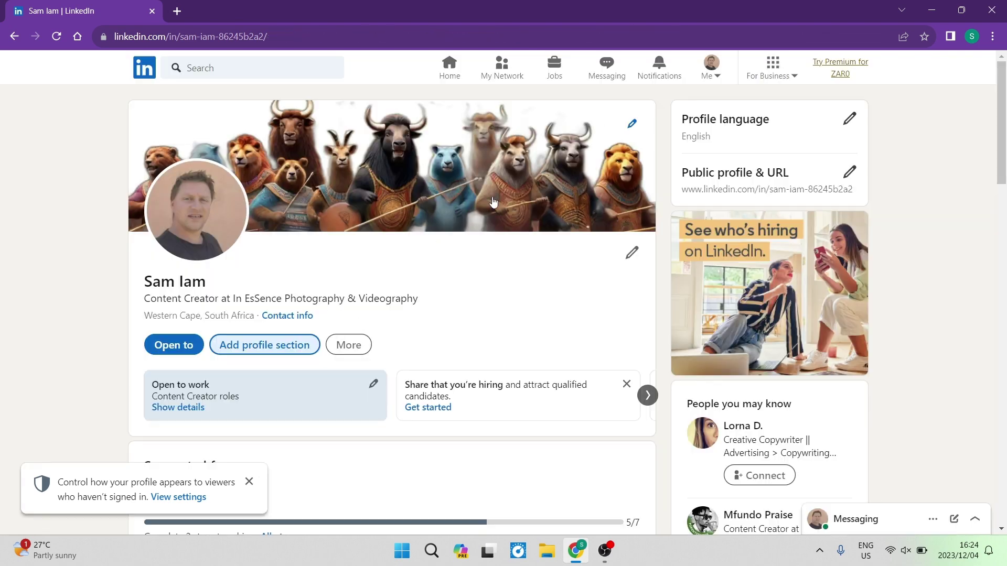
scroll(283, 277, "down", 5)
scroll(282, 277, "down", 9)
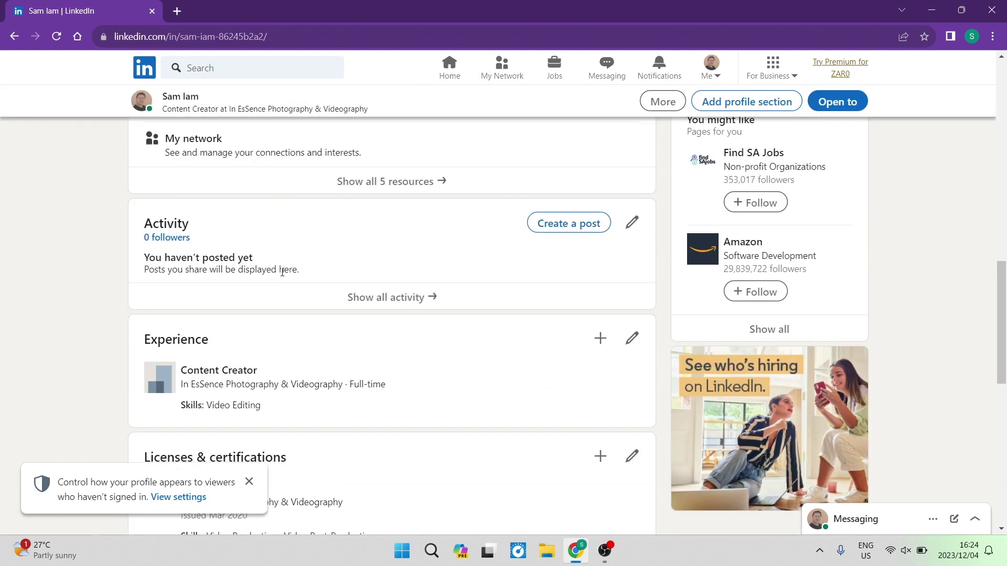
scroll(148, 281, "down", 3)
Step: Highlight the Licenses & certifications heading and the Video Engineer entry to verify it
left_click_drag(141, 267, 327, 273)
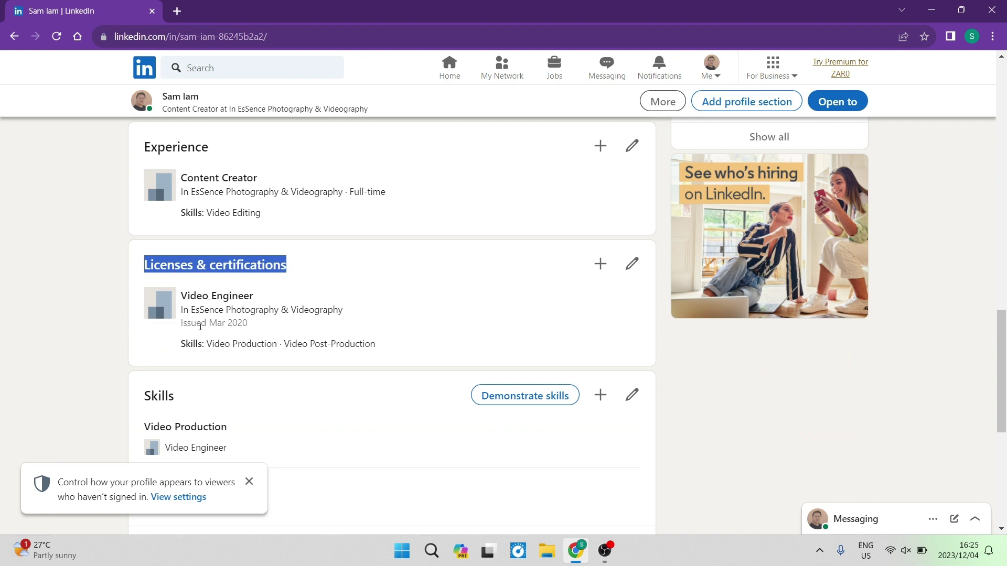
left_click_drag(176, 348, 396, 352)
left_click(436, 317)
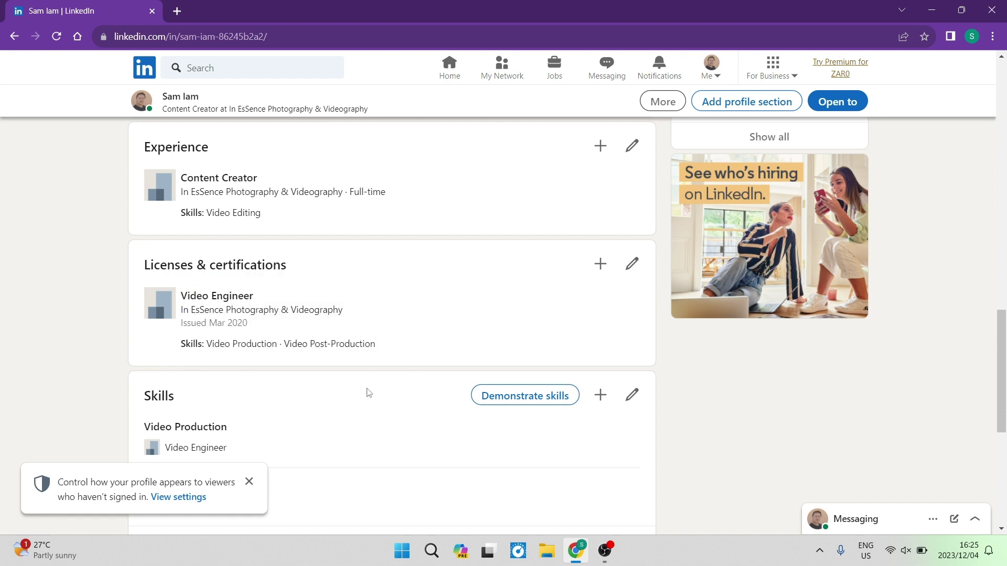
left_click(632, 263)
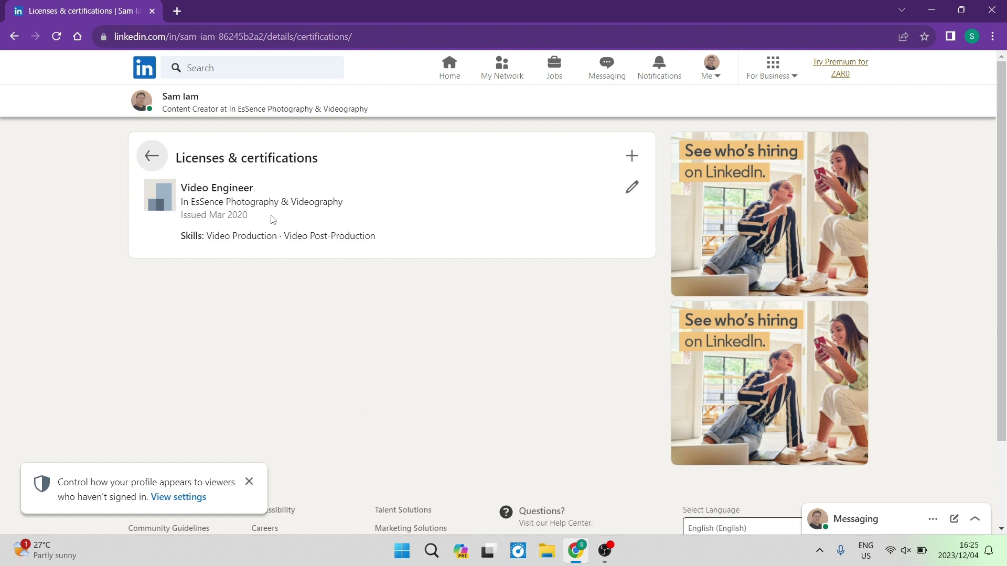
left_click(155, 163)
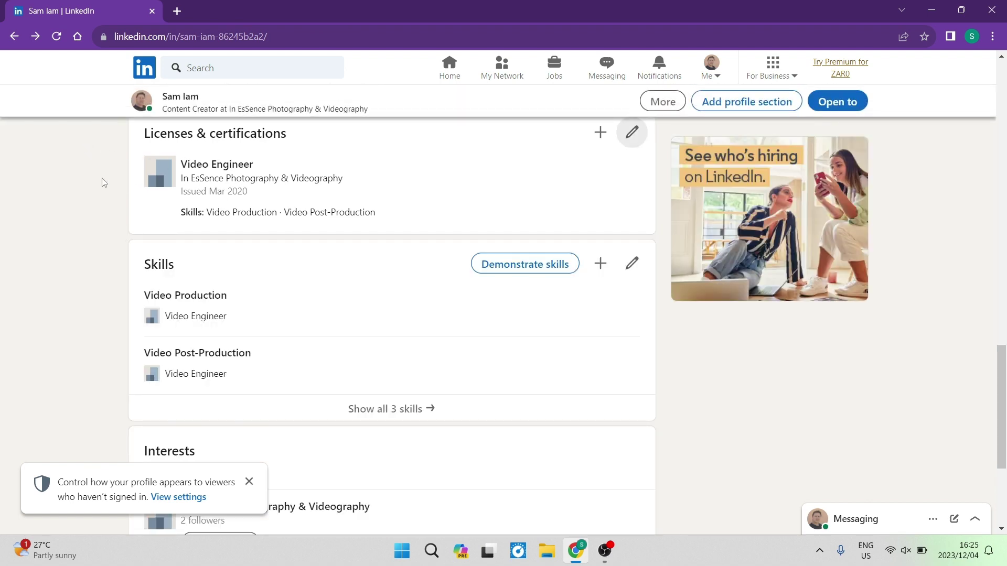
scroll(103, 182, "up", 20)
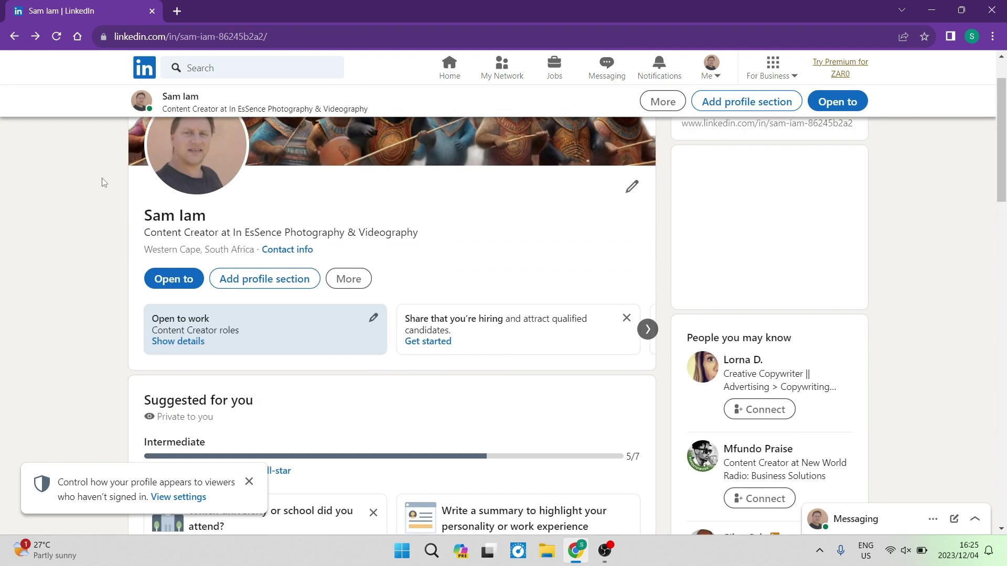